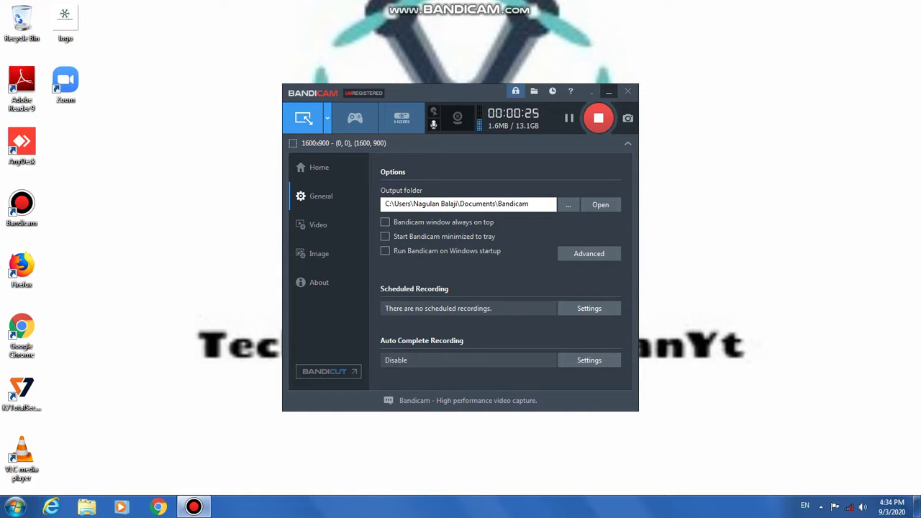
Step: Minimize Bandicam, launch Zoom from the desktop, and begin scheduling a new meeting
click(609, 91)
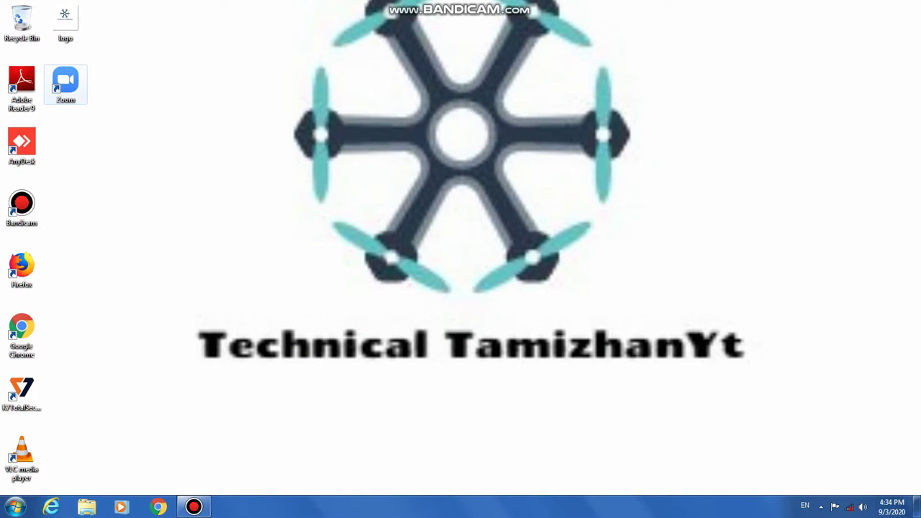
double_click(65, 85)
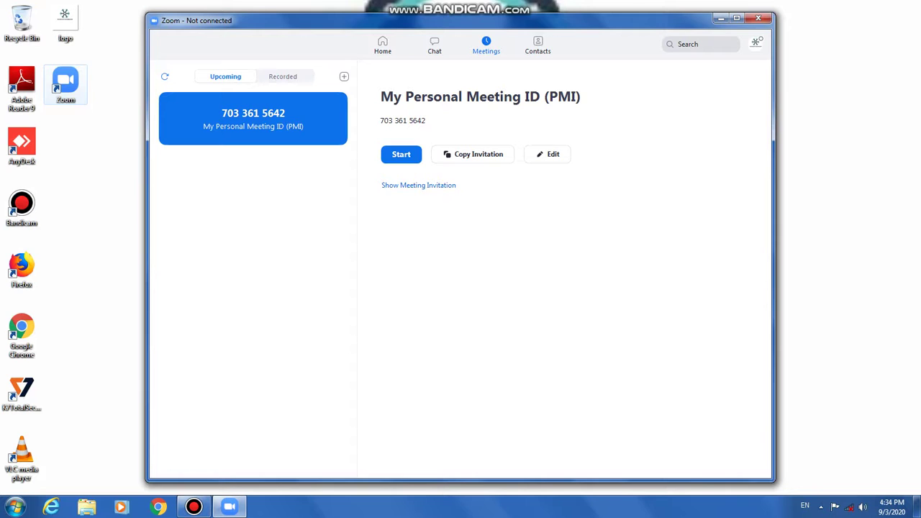
click(382, 44)
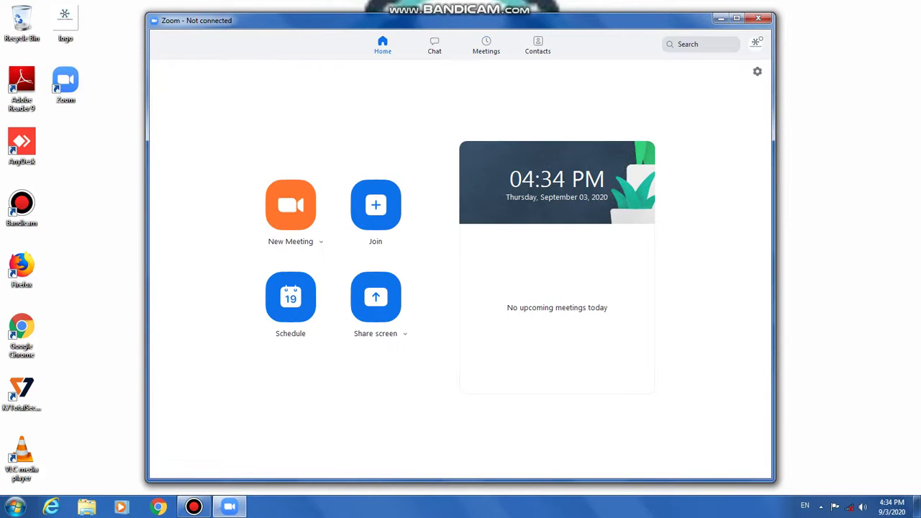
click(290, 296)
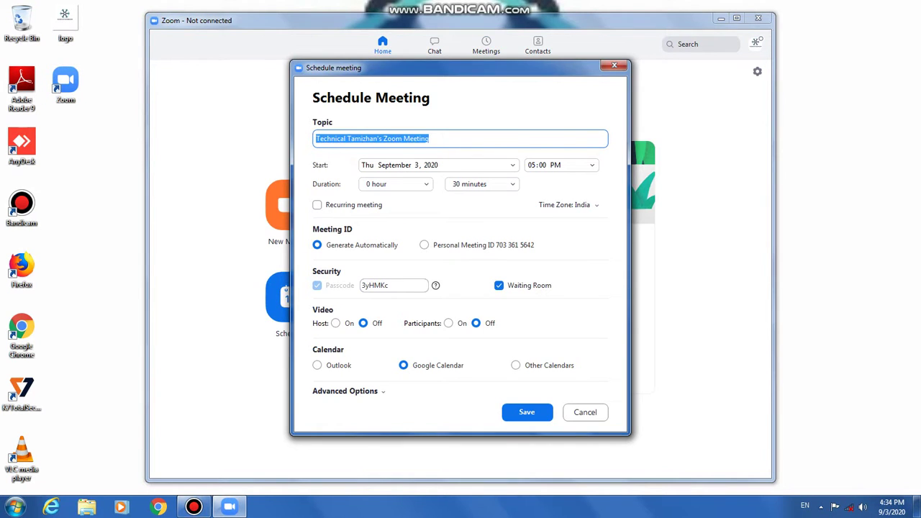
Step: Keep the default topic, clear the generated passcode, save, and dismiss the scheduling error
key(End)
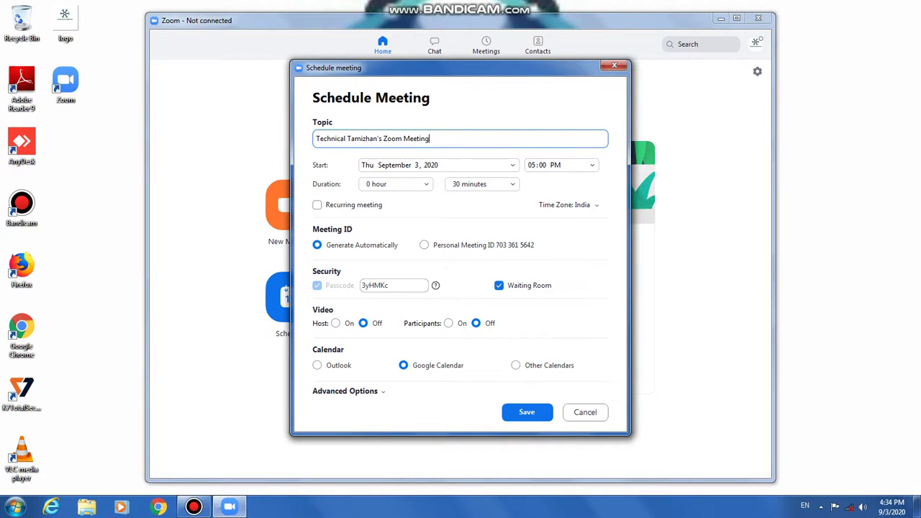
double_click(393, 286)
key(Delete)
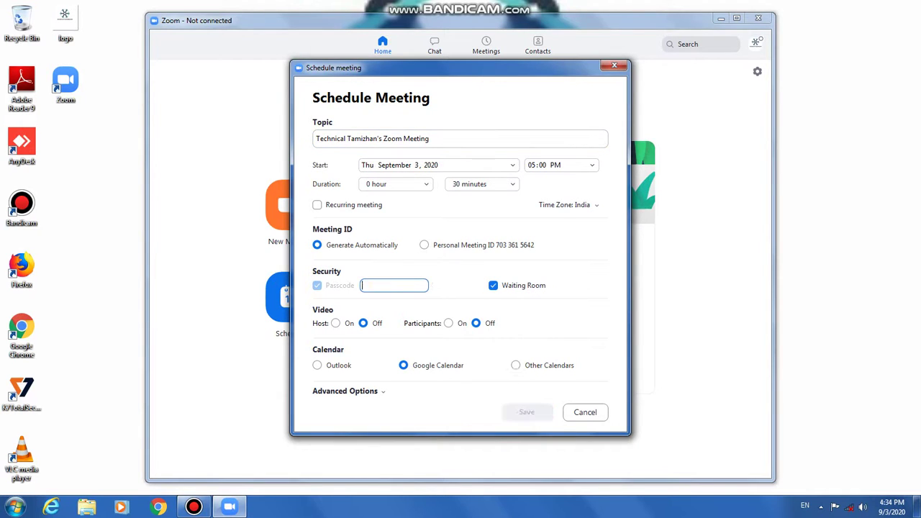
text(tamil)
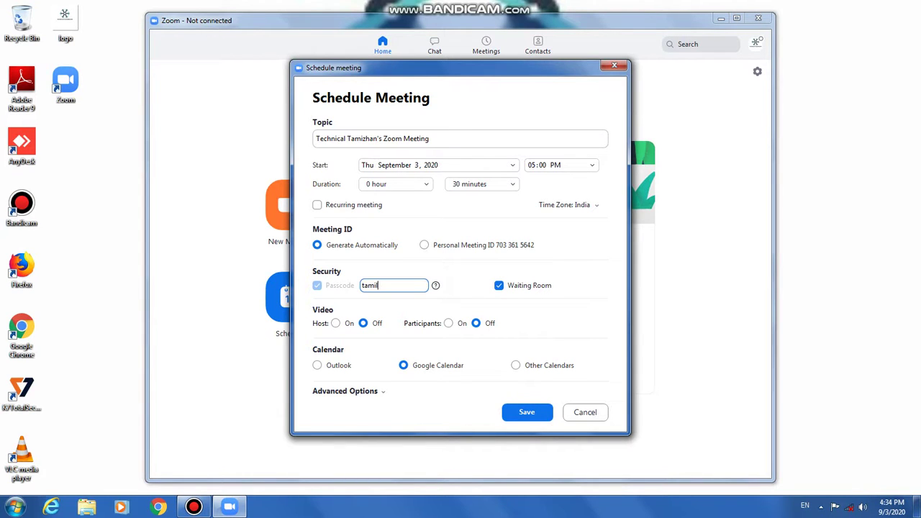
key(Return)
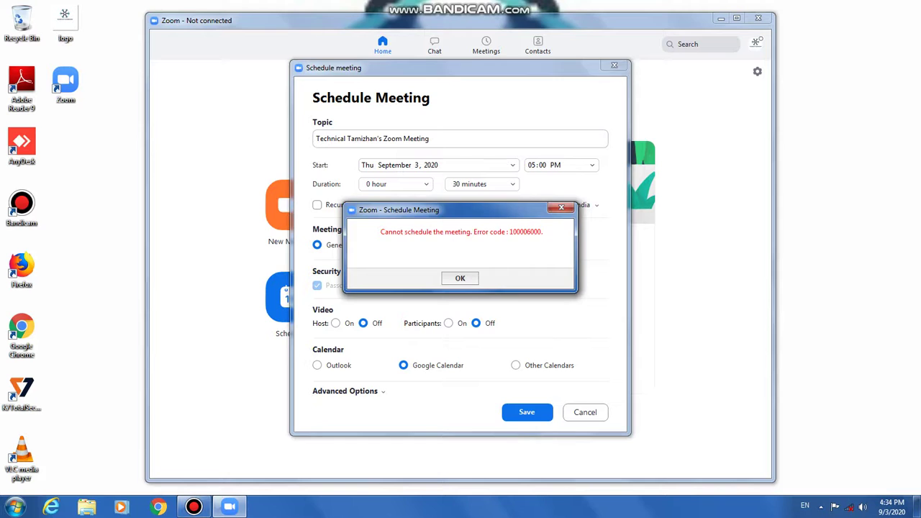
click(460, 279)
Step: Show the personal meeting invitation and select it from greeting to passcode
click(614, 66)
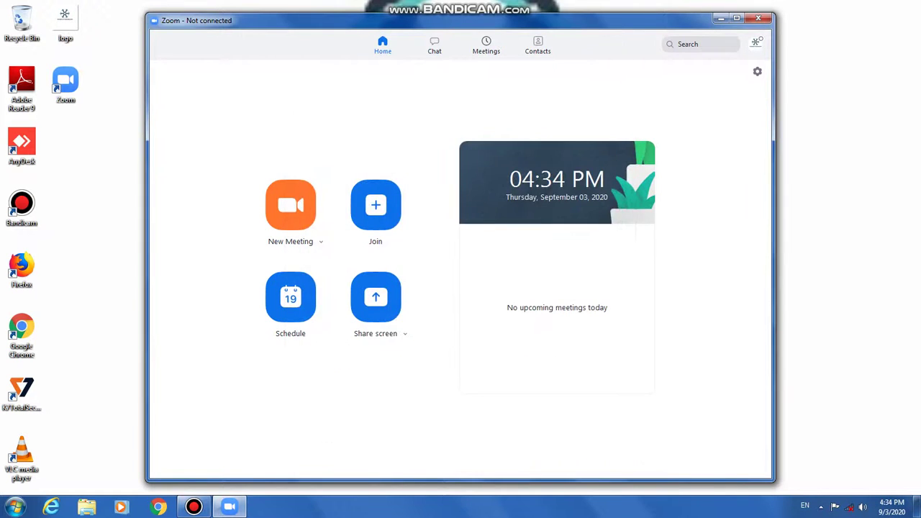
click(486, 45)
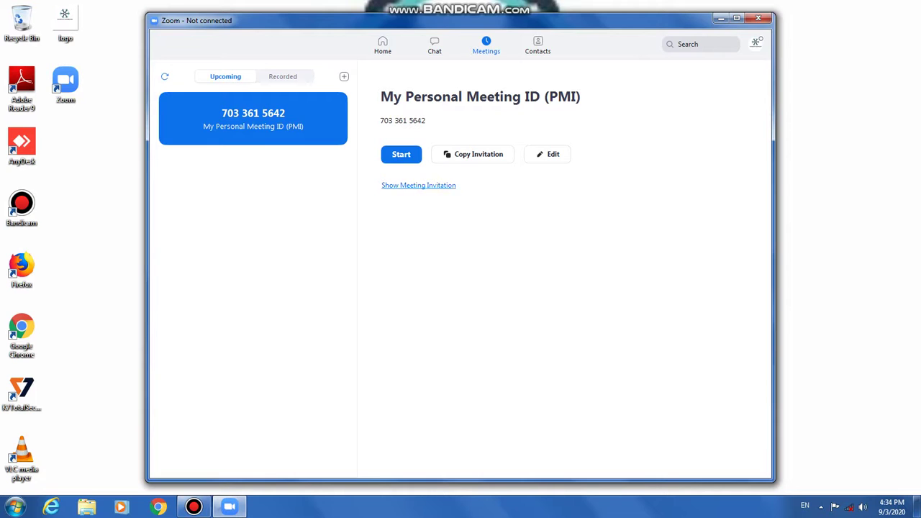
click(418, 185)
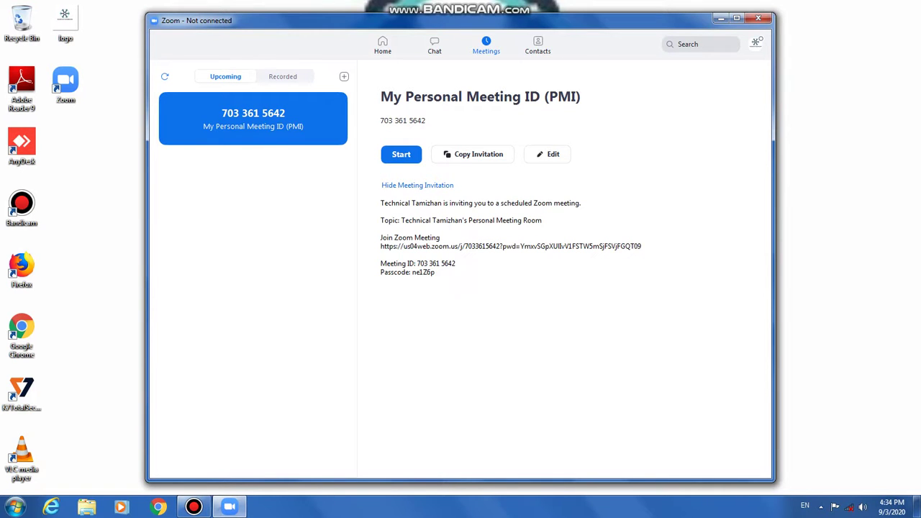
drag(381, 203, 436, 273)
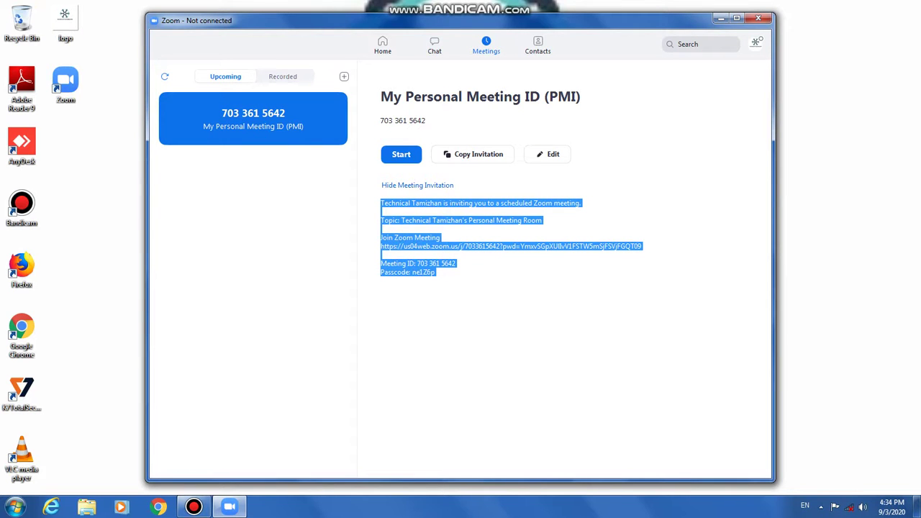
Step: Close Zoom, paste the invitation into Chrome's address bar, and minimize Chrome
click(759, 18)
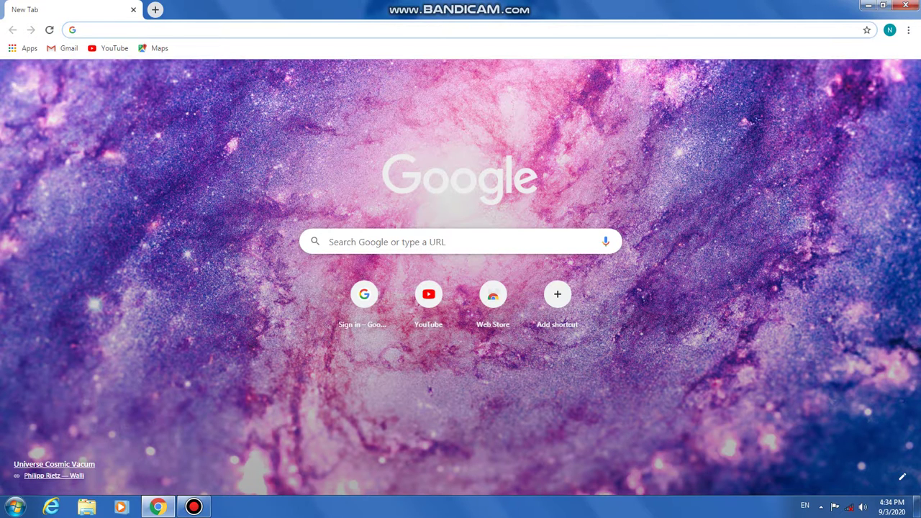
key(ctrl+v)
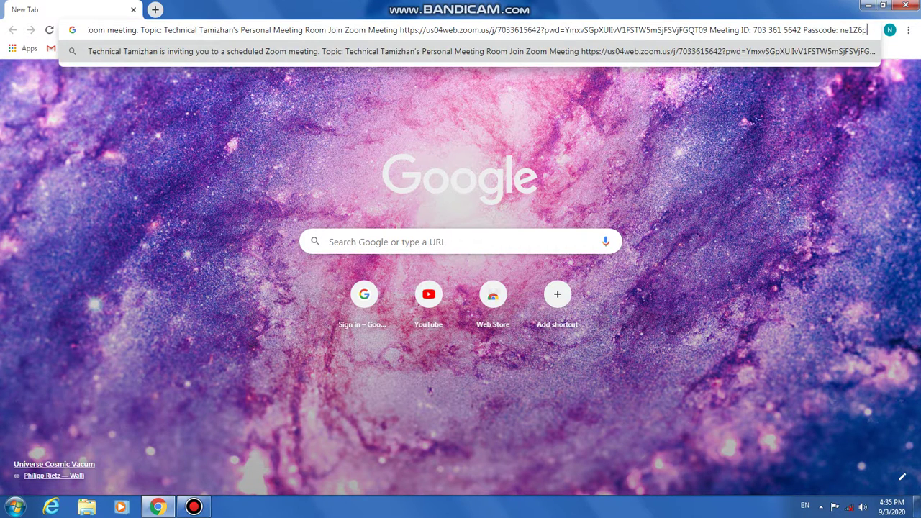
click(867, 6)
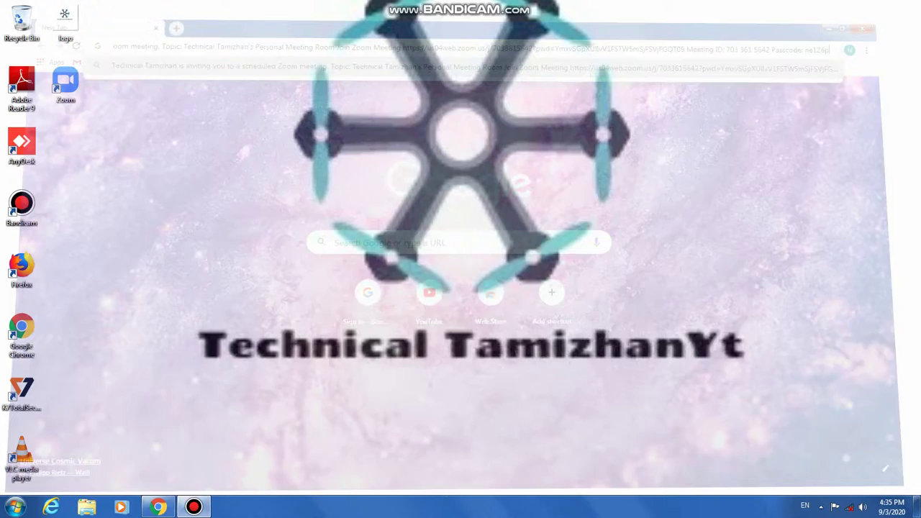
right_click(355, 260)
click(387, 294)
right_click(374, 256)
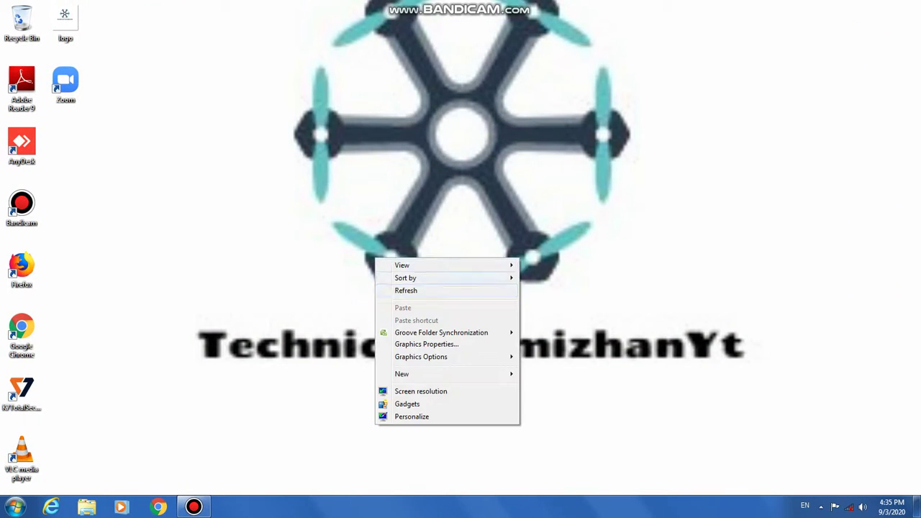
click(403, 289)
right_click(387, 273)
click(417, 308)
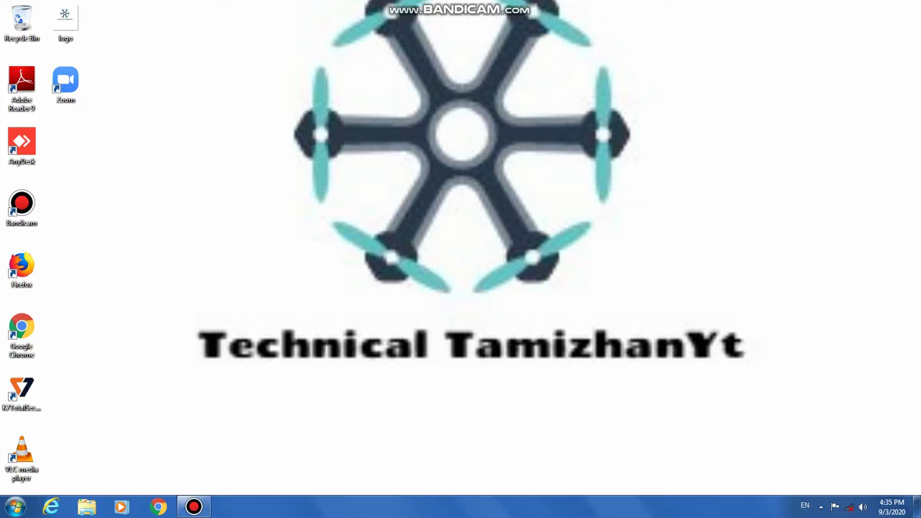
right_click(351, 222)
click(382, 256)
right_click(392, 254)
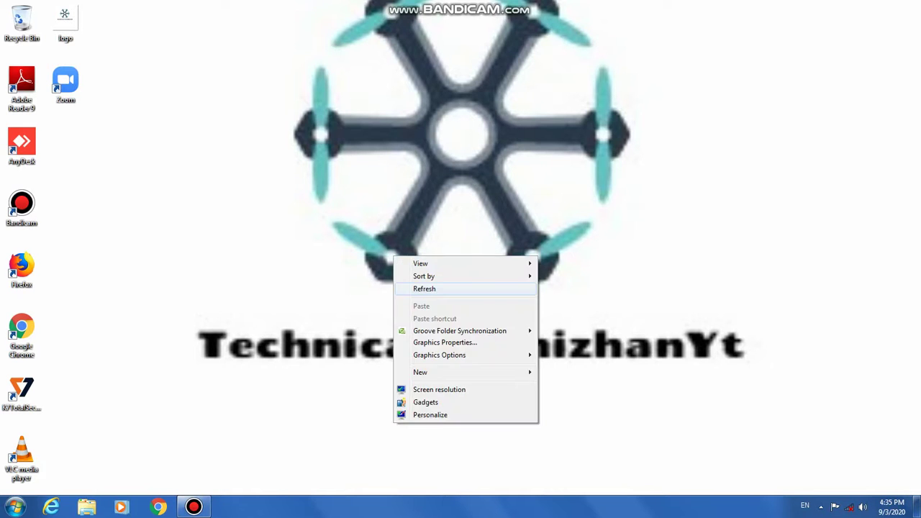
click(425, 286)
right_click(413, 274)
click(444, 306)
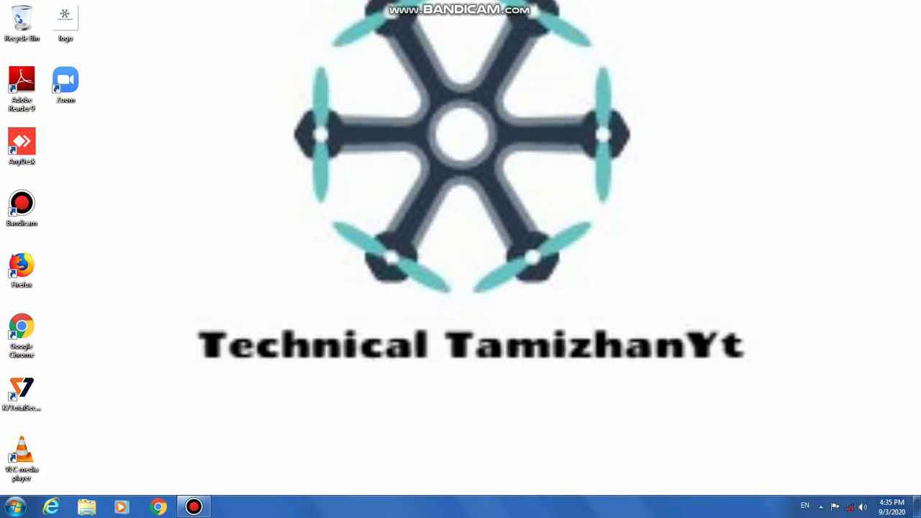